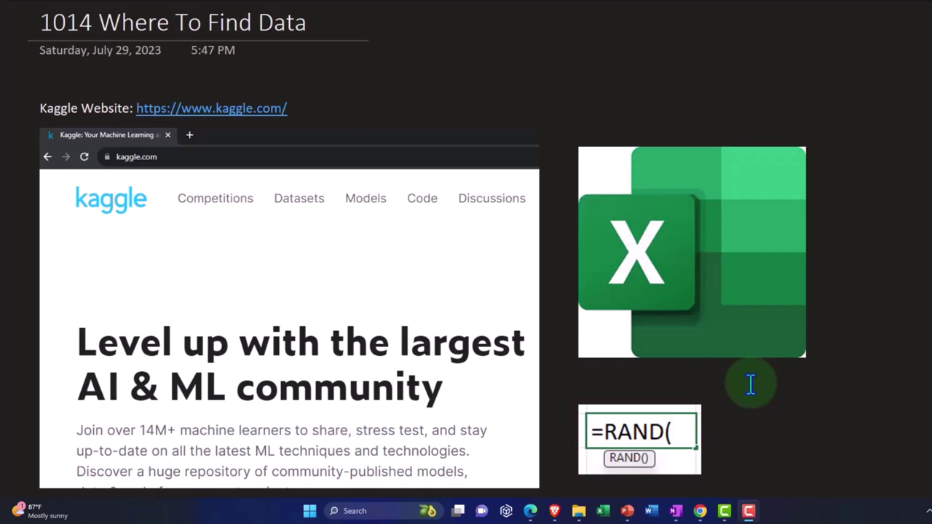
# - Open Kaggle's Datasets section and look over the category tags and trending datasets
pyautogui.scroll(-5, 751, 384)
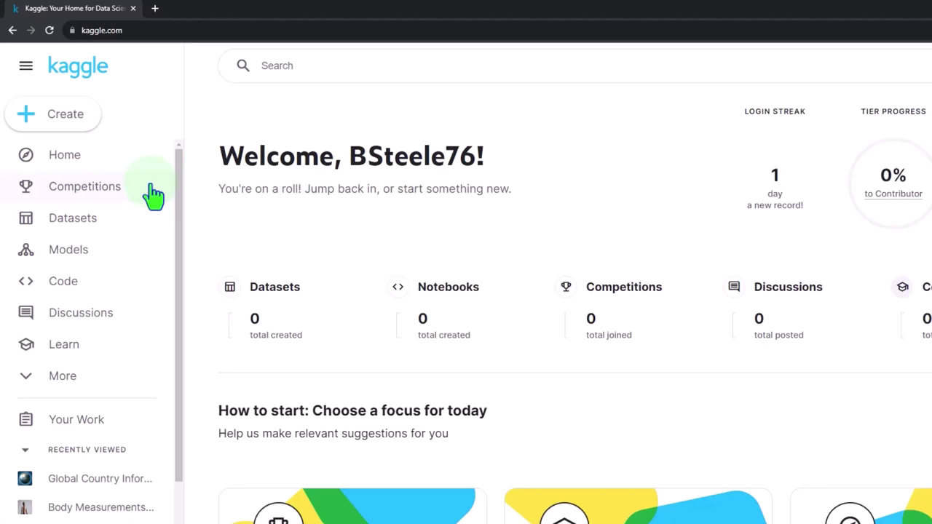
pyautogui.click(75, 226)
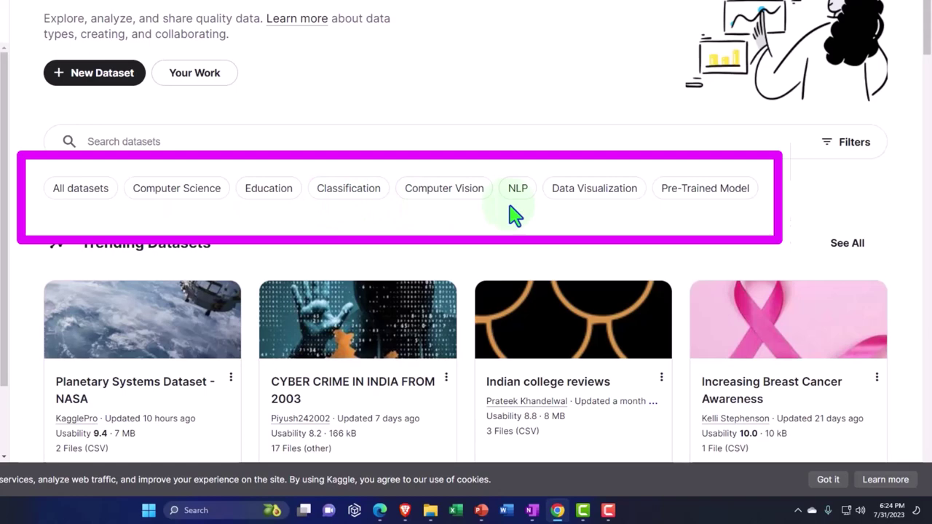
pyautogui.scroll(-1, 514, 213)
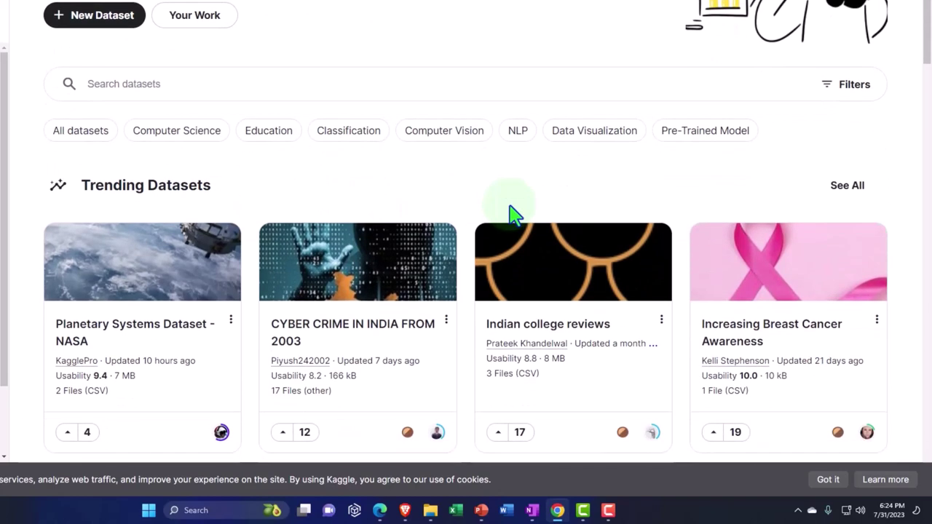
pyautogui.scroll(-1, 514, 214)
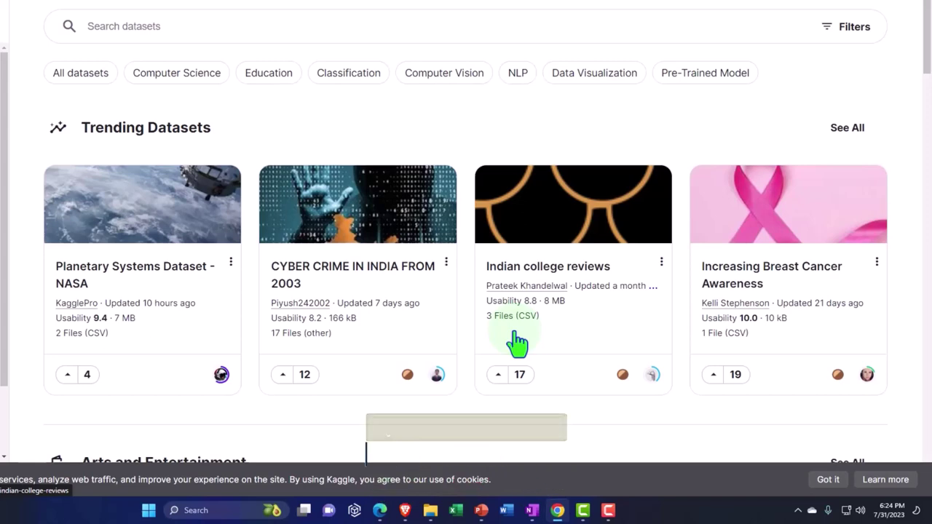
pyautogui.scroll(2, 517, 342)
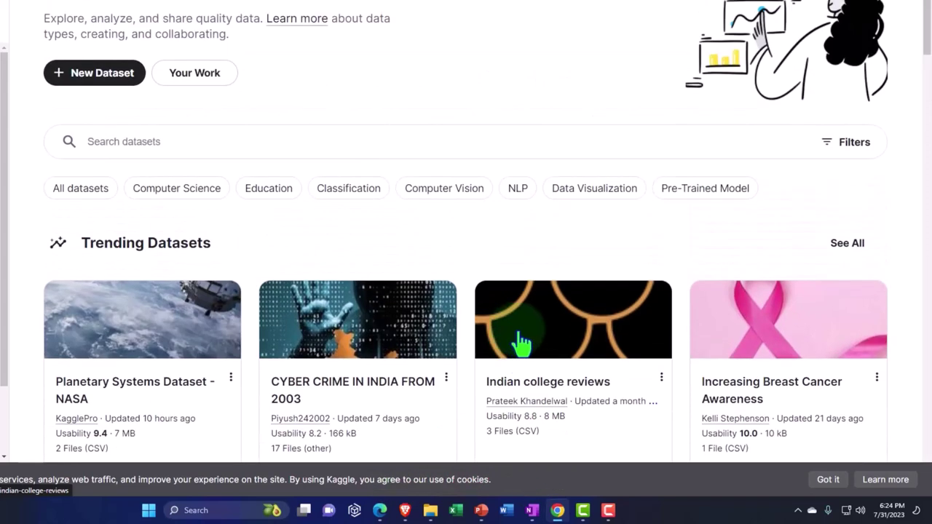
# - Filter the Kaggle datasets to the CSV file type
pyautogui.click(837, 161)
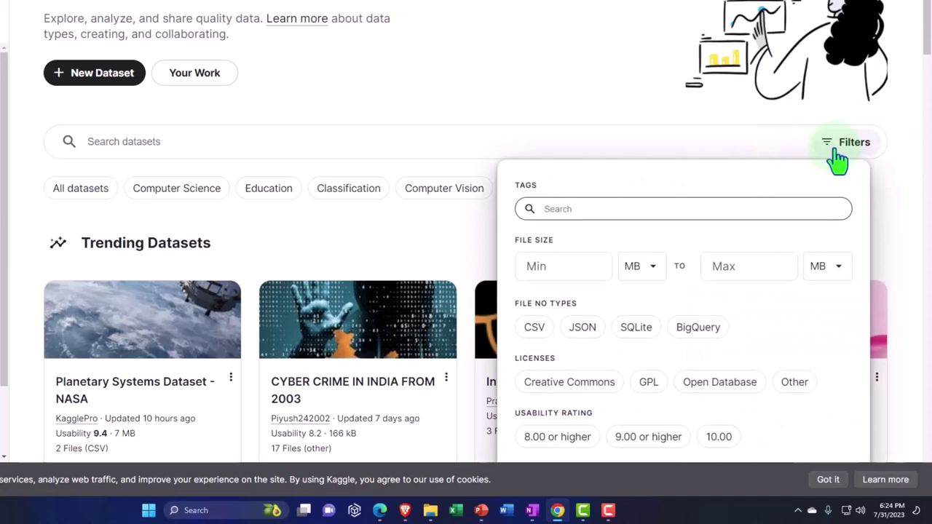
pyautogui.scroll(-1, 797, 206)
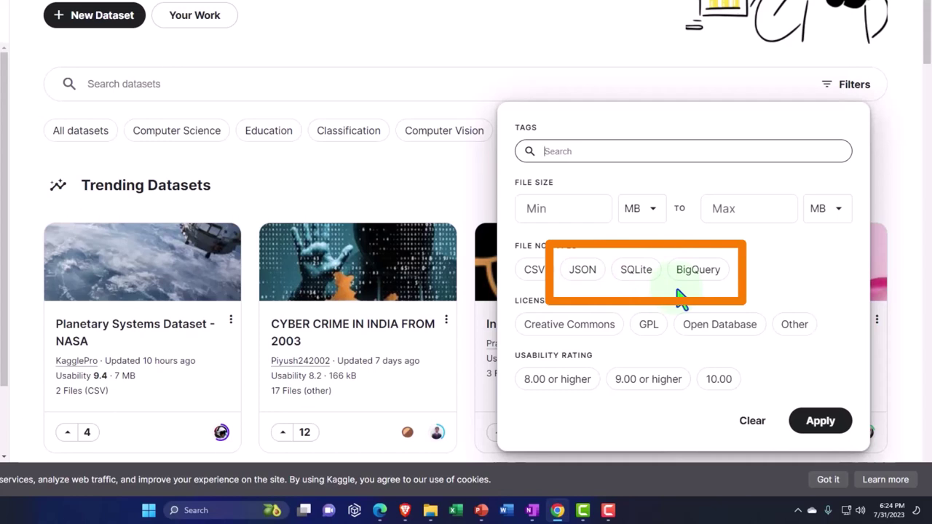
pyautogui.click(534, 275)
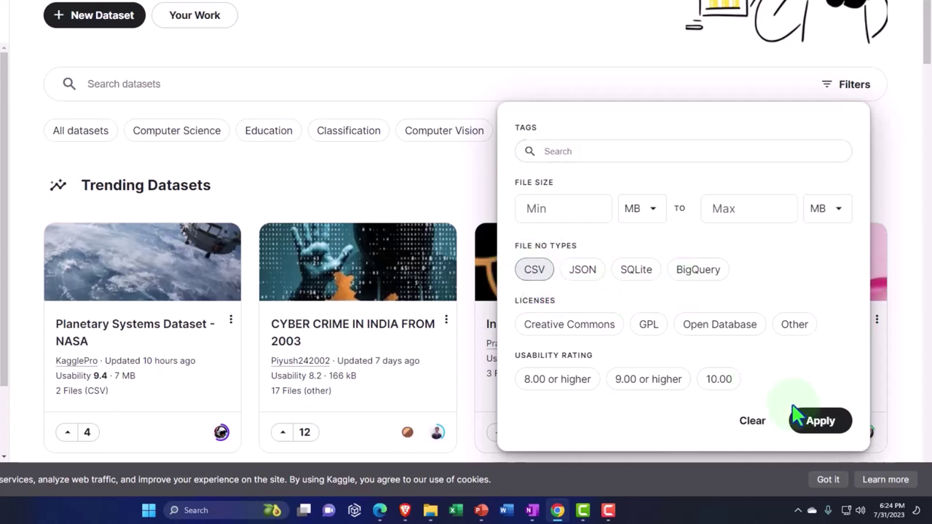
pyautogui.click(817, 424)
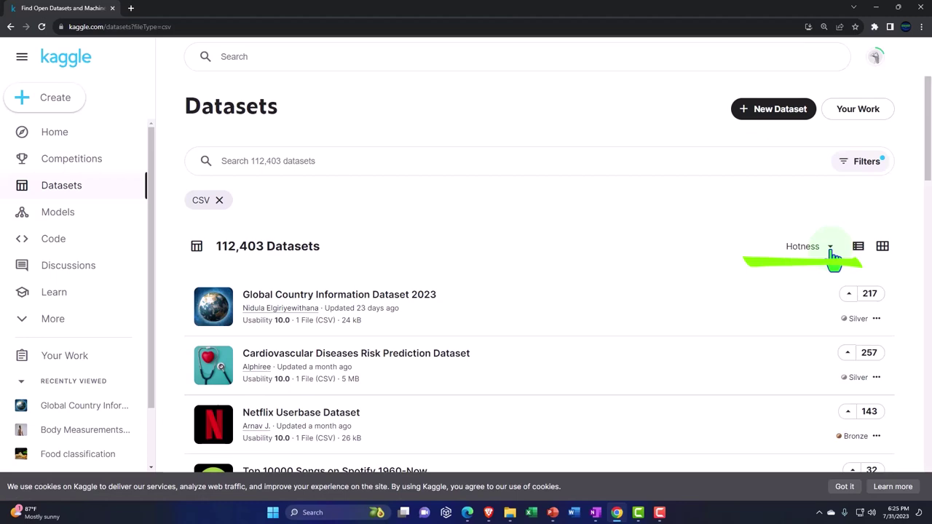
# - Sort the filtered CSV datasets by Usability
pyautogui.click(830, 248)
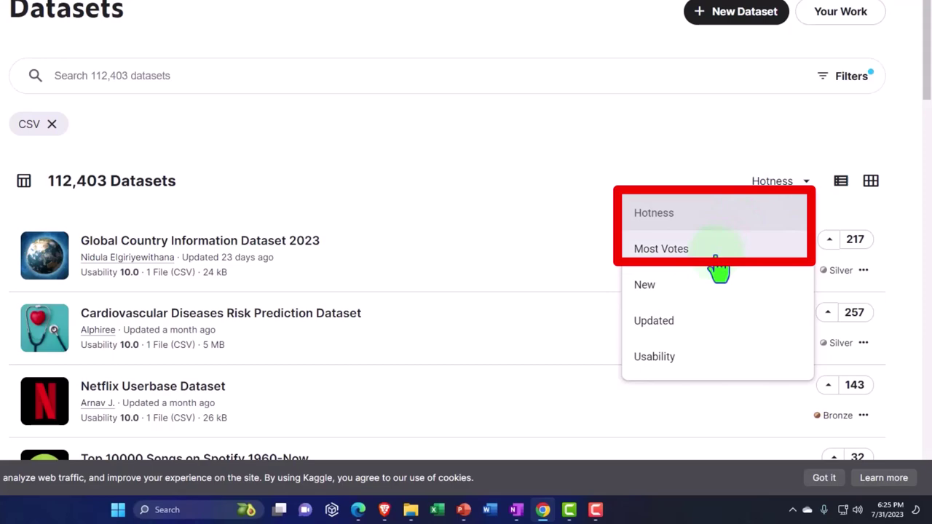
pyautogui.click(609, 153)
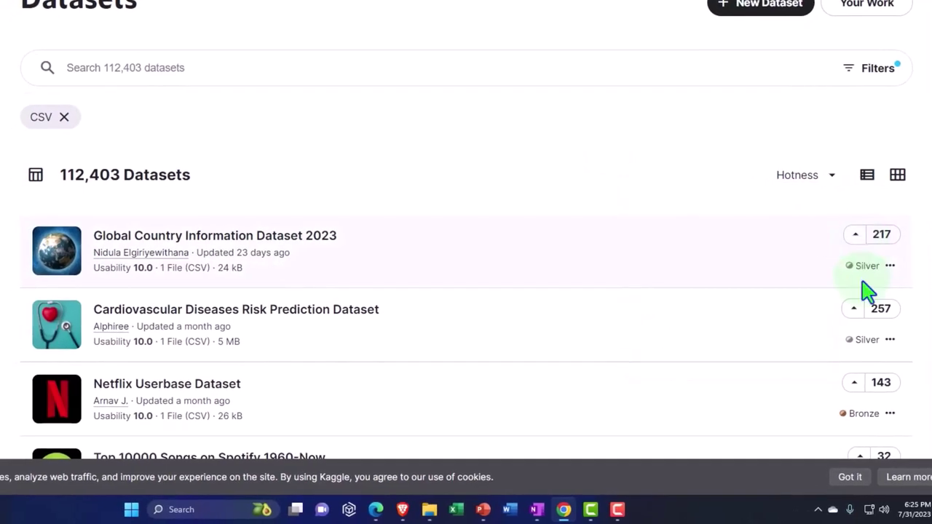
pyautogui.scroll(-3, 867, 292)
pyautogui.scroll(3, 864, 291)
pyautogui.click(833, 180)
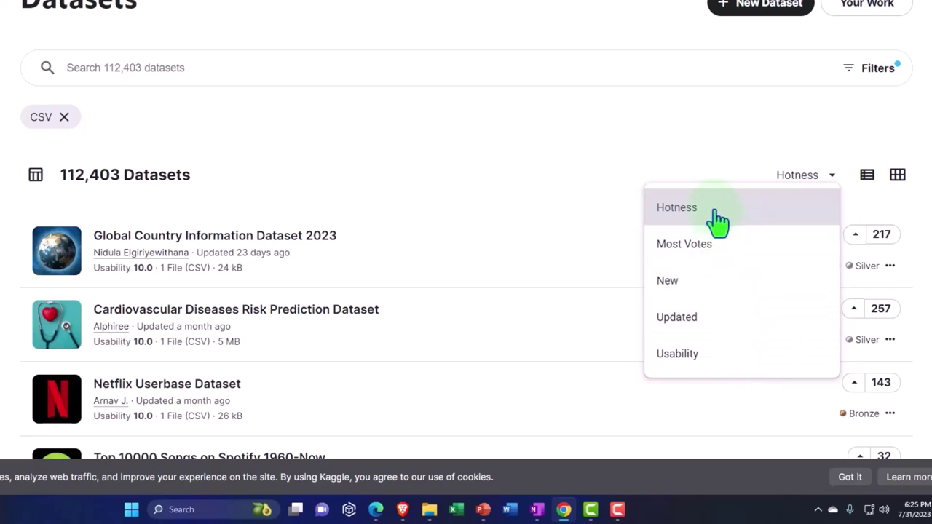
pyautogui.click(706, 355)
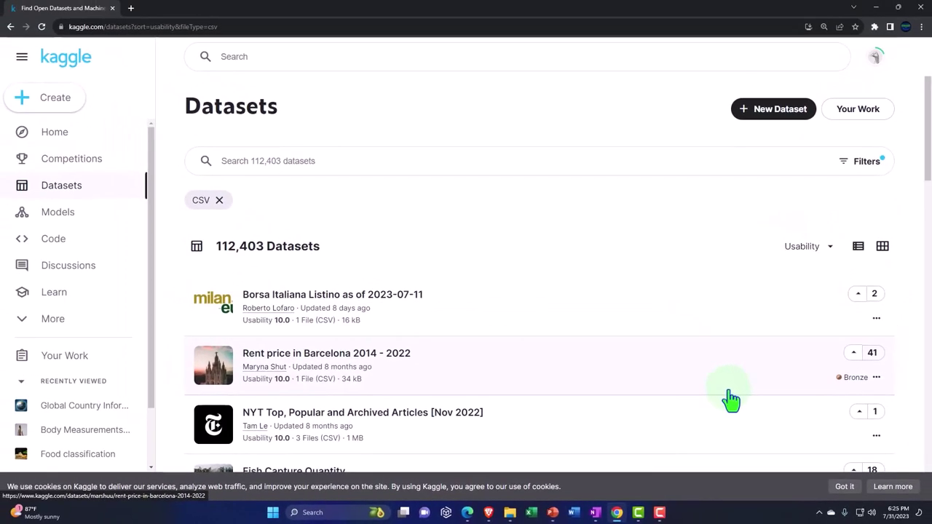
# - Browse the sorted datasets and open the page for "Rent price in Barcelona 2014 - 2022"
pyautogui.scroll(-3, 731, 399)
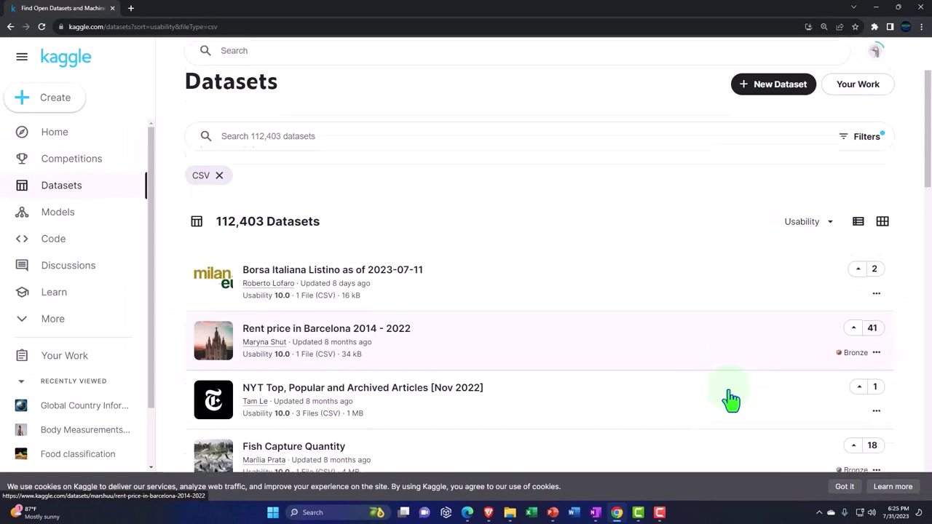
pyautogui.scroll(-1, 732, 399)
pyautogui.scroll(3, 731, 400)
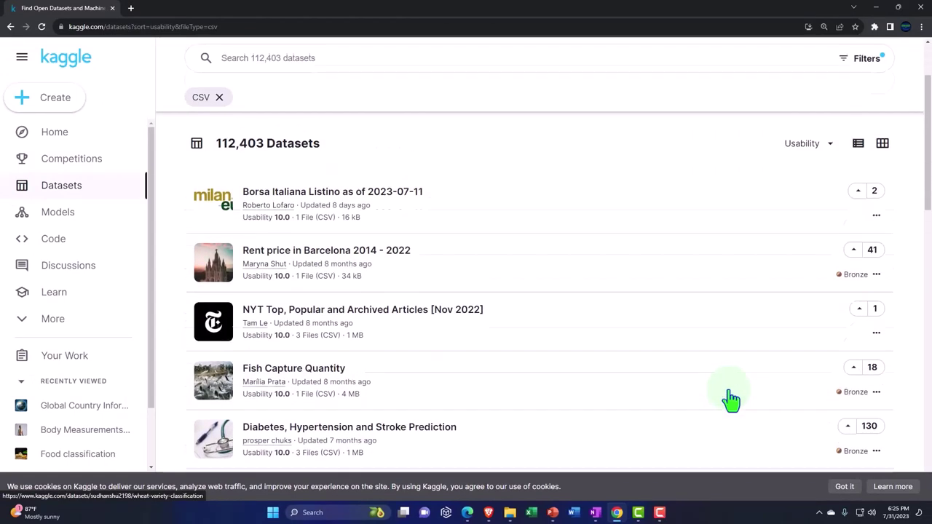
pyautogui.scroll(-1, 731, 399)
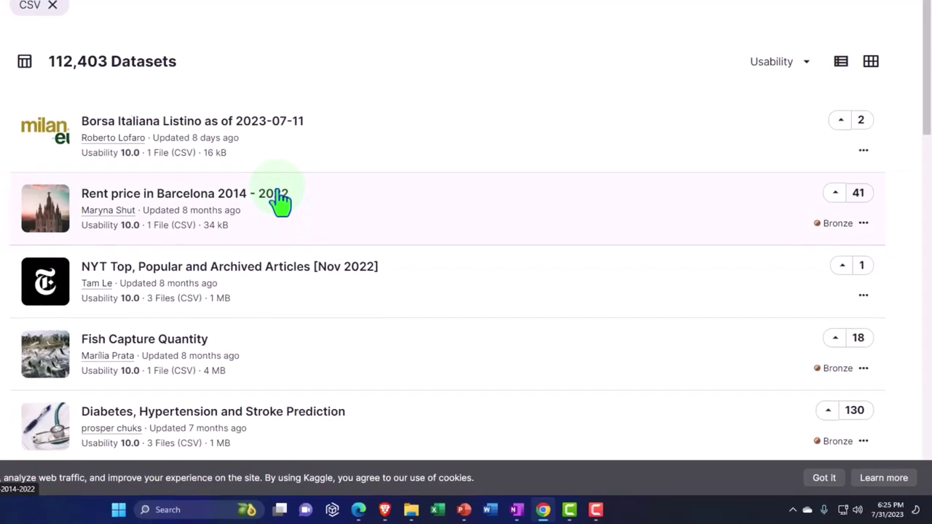
pyautogui.click(279, 199)
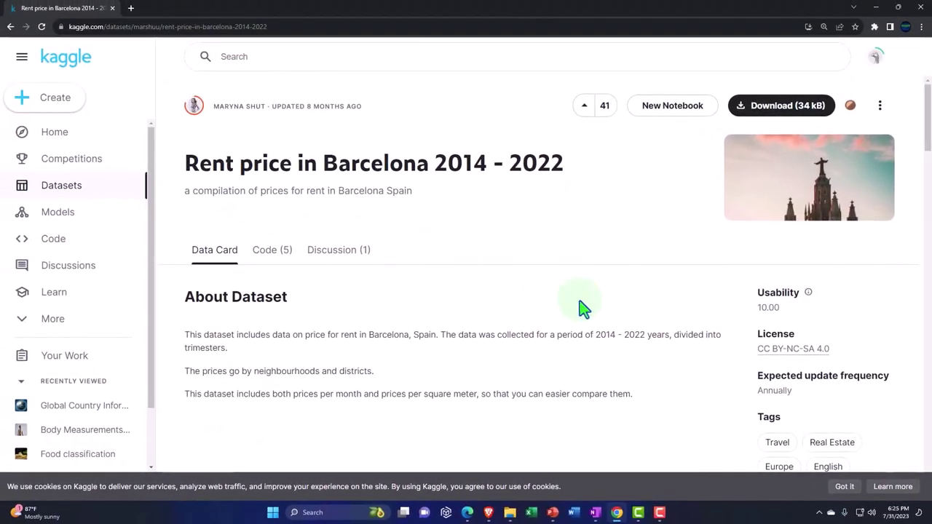
# - Review the Barcelona rent dataset's description and column preview, and download the dataset
pyautogui.scroll(-8, 687, 327)
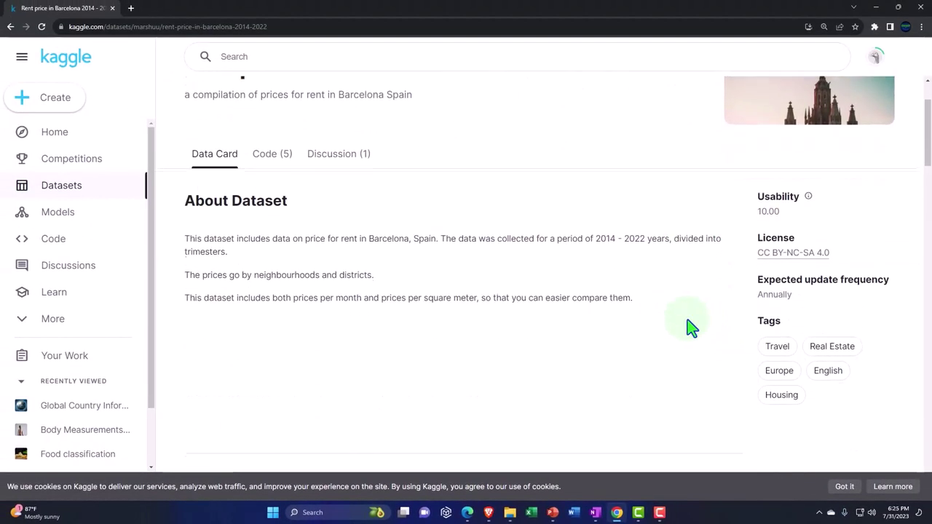
pyautogui.scroll(-3, 626, 327)
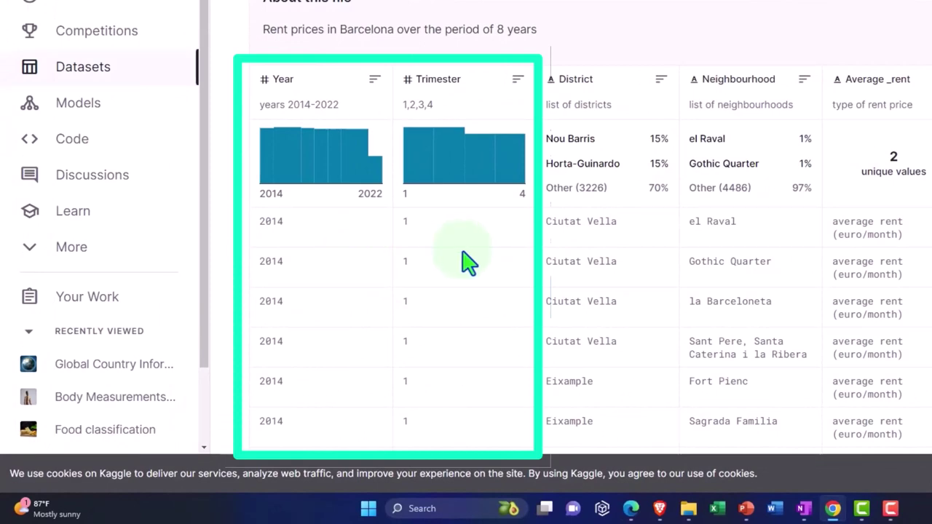
pyautogui.scroll(-3, 466, 262)
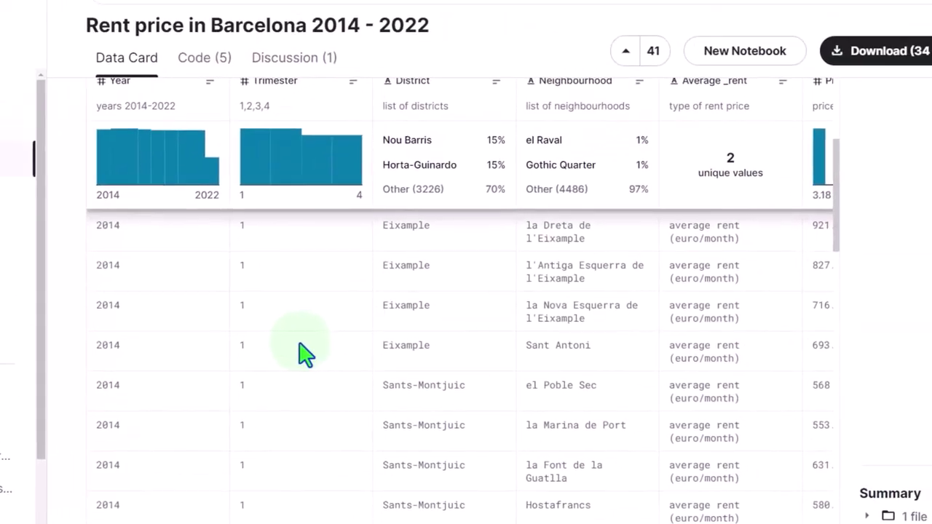
pyautogui.scroll(10, 305, 355)
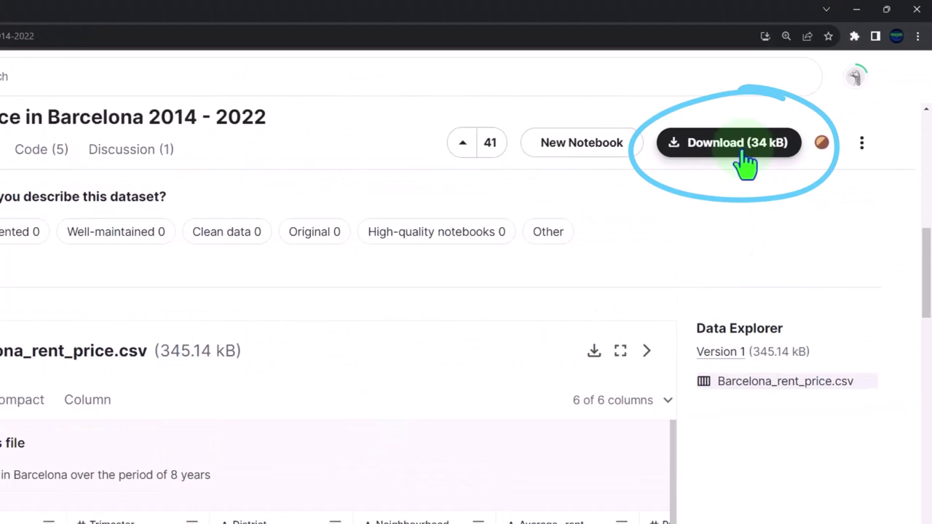
pyautogui.click(745, 153)
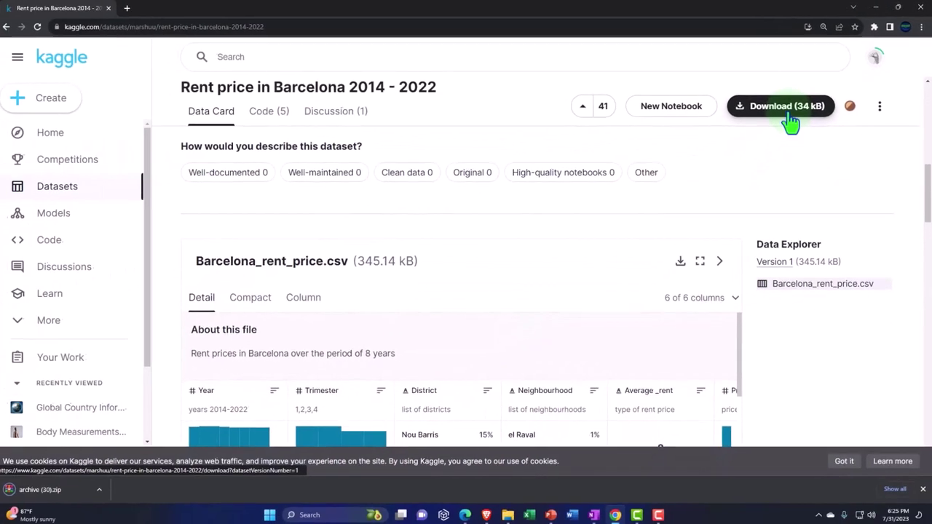
# - Open the downloaded zip archive and open Barcelona_rent_price.csv from it in Excel, selecting cell J12
pyautogui.click(79, 495)
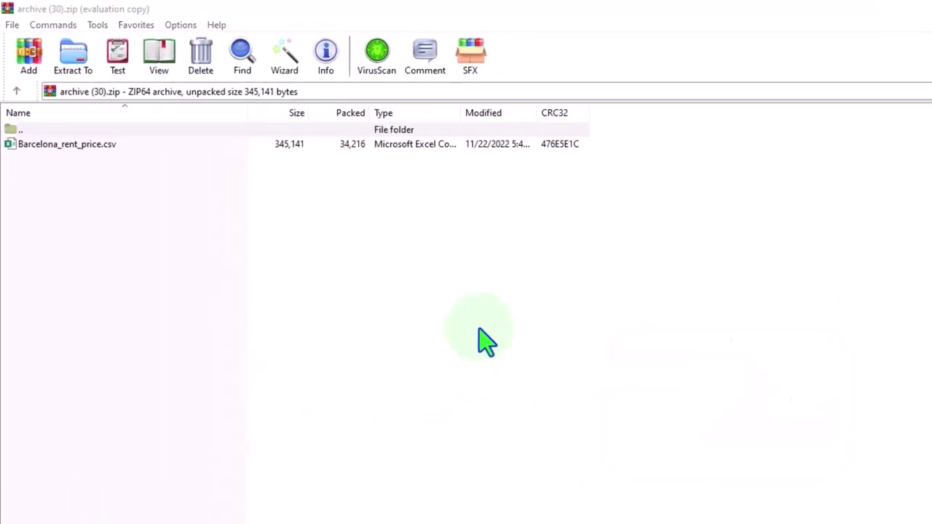
pyautogui.click(849, 335)
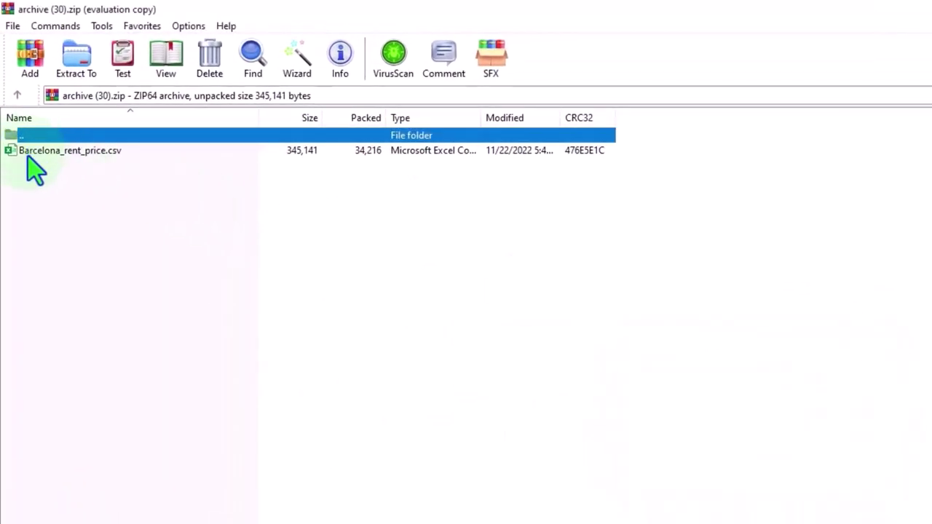
pyautogui.click(28, 154)
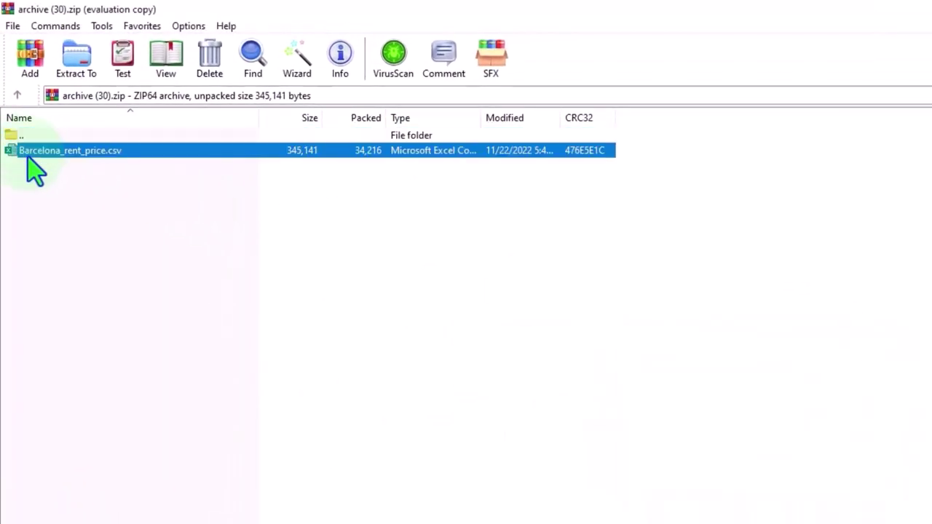
pyautogui.doubleClick(27, 154)
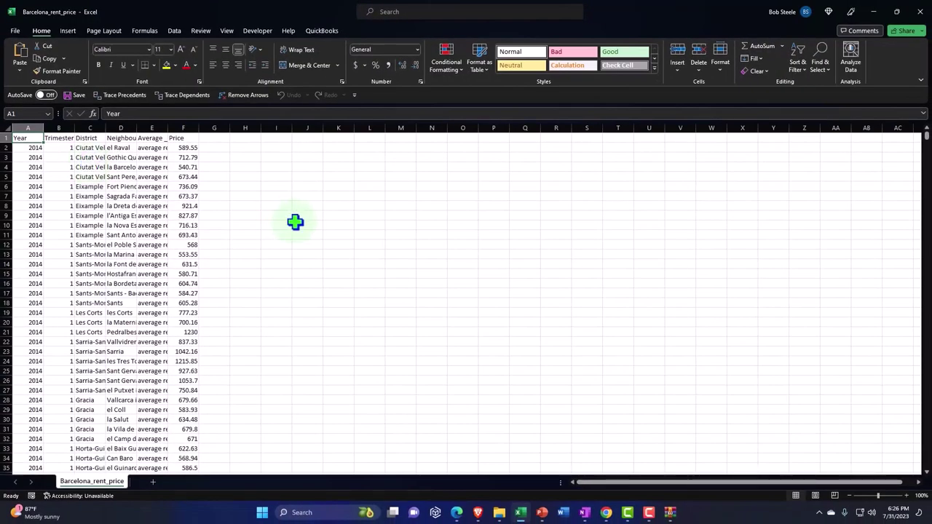
pyautogui.click(295, 240)
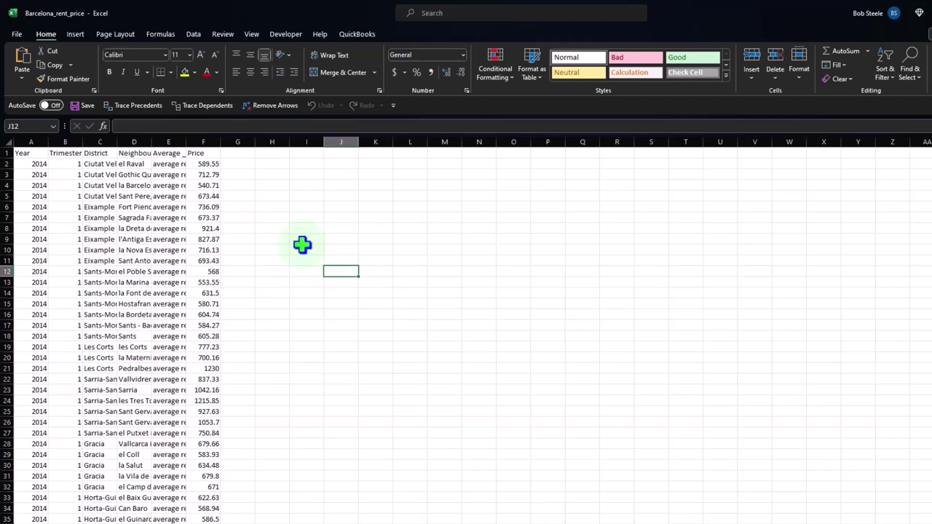
# - Check the file types offered for saving a copy of the rent price file, and return to the sheet without saving
pyautogui.click(16, 34)
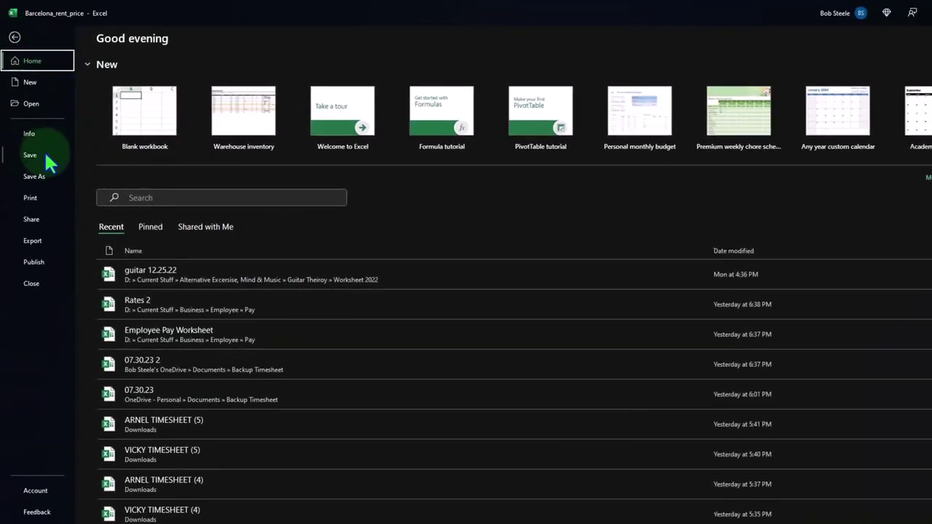
pyautogui.click(35, 177)
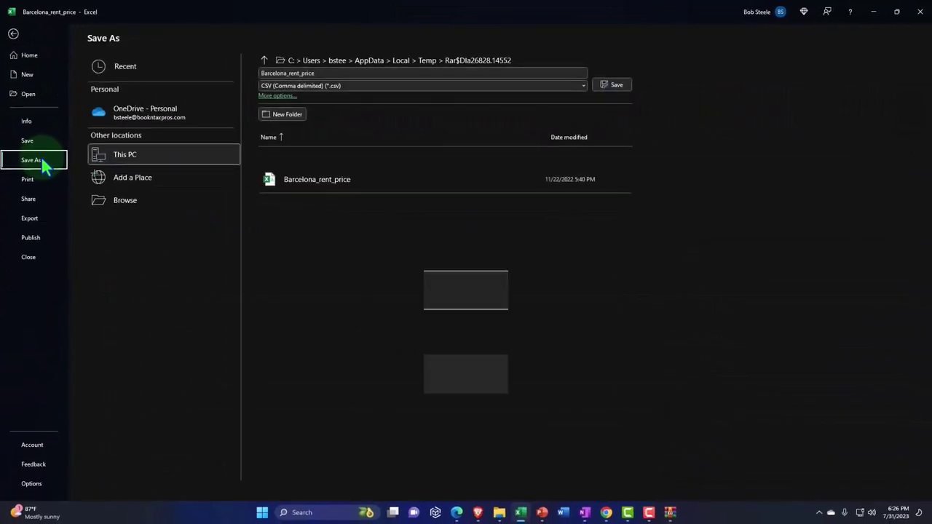
pyautogui.click(116, 200)
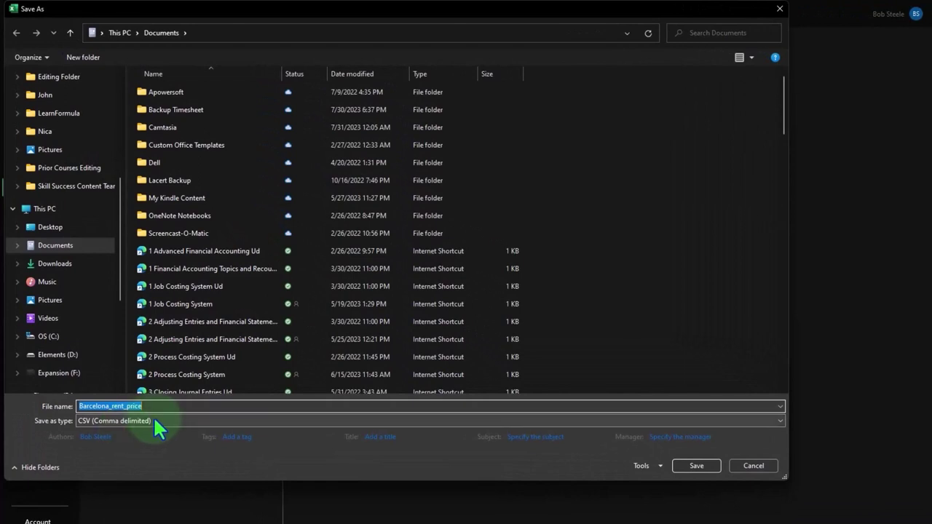
pyautogui.click(155, 423)
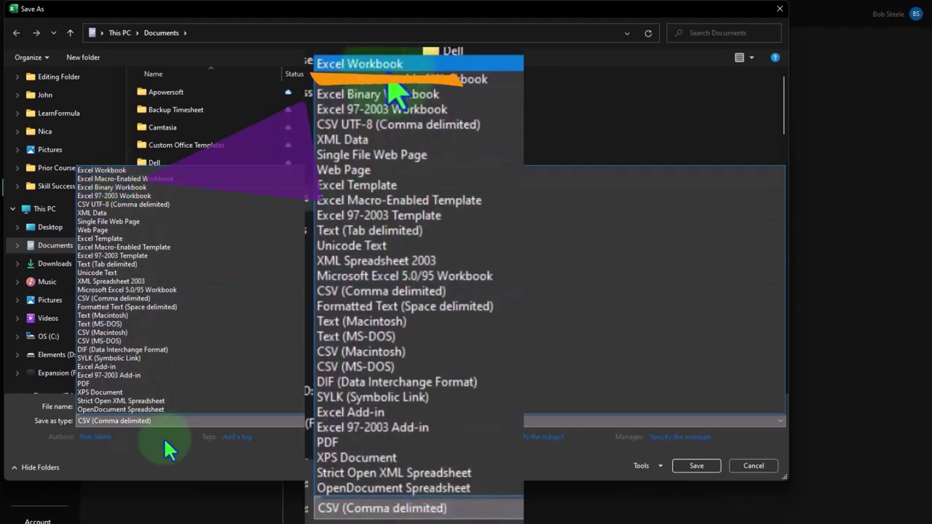
pyautogui.click(171, 461)
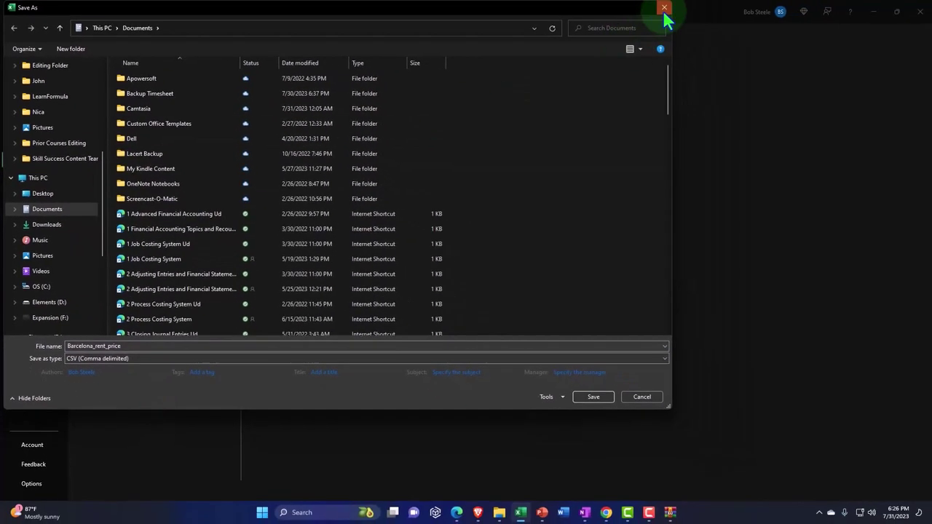
pyautogui.click(665, 7)
pyautogui.click(12, 38)
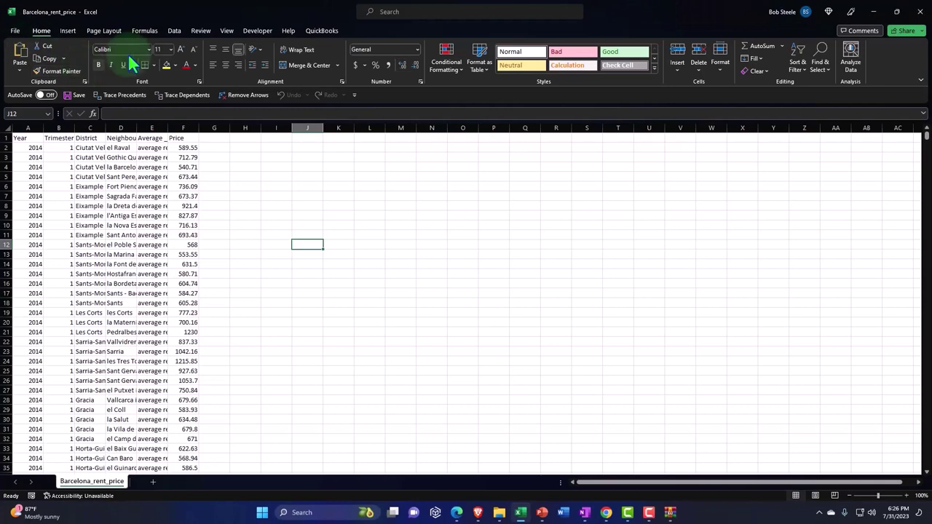
# - Minimize the Barcelona_rent_price workbook and start a new Excel window with a blank workbook
pyautogui.click(872, 12)
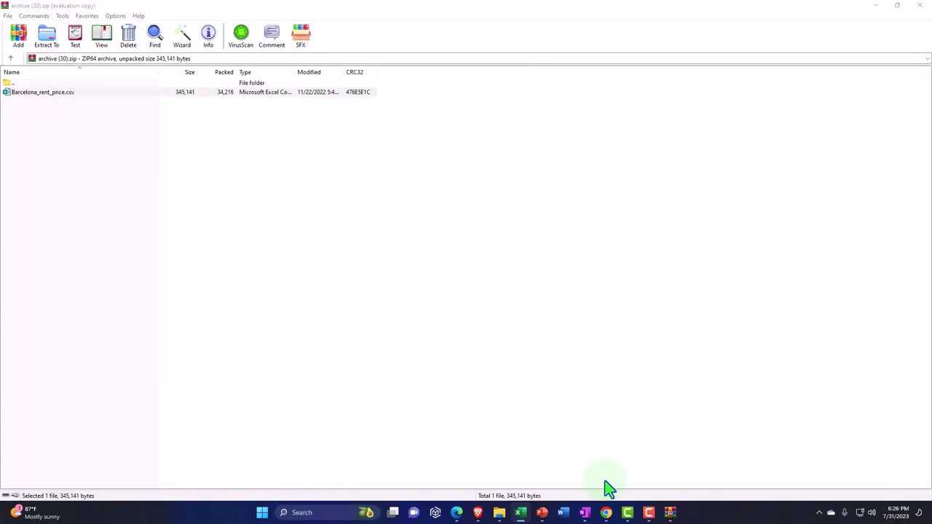
pyautogui.rightClick(522, 516)
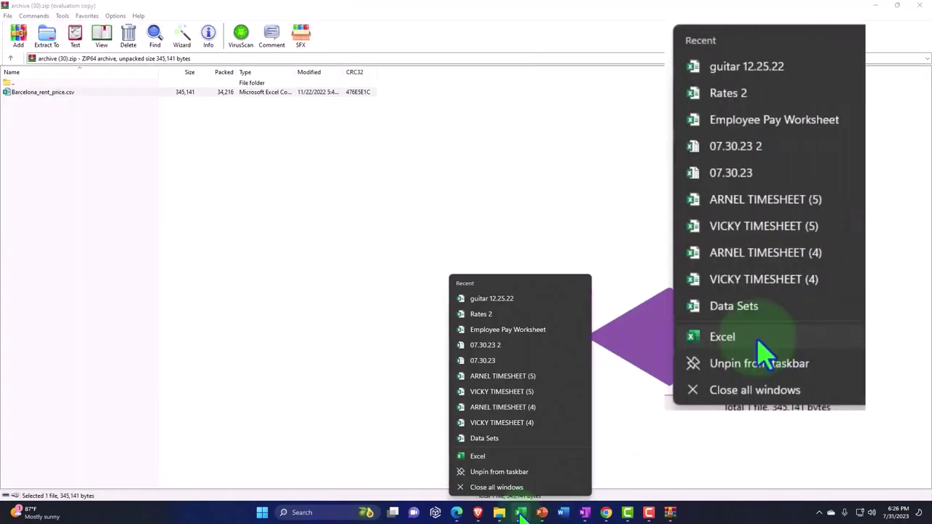
pyautogui.click(512, 466)
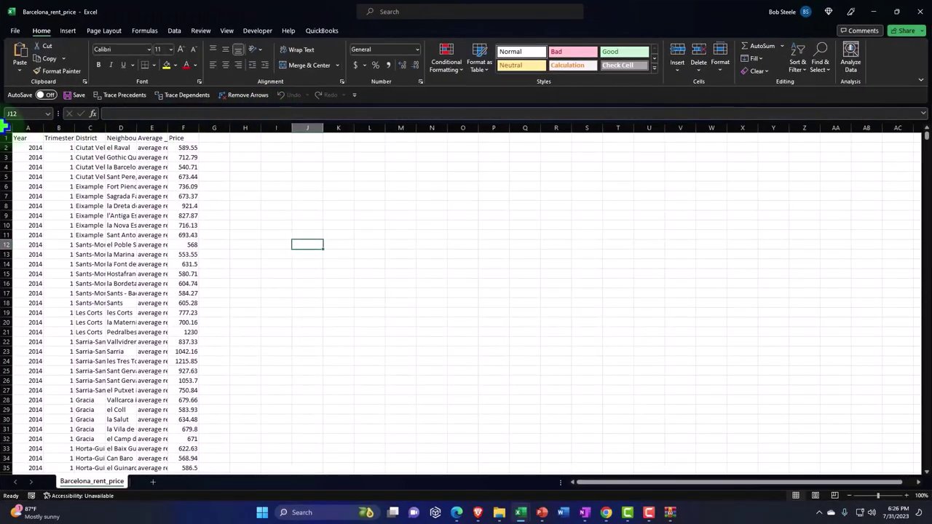
# - Copy the entire Barcelona_rent_price sheet and paste it into the blank workbook at cell A1, selecting cell B4
pyautogui.click(6, 128)
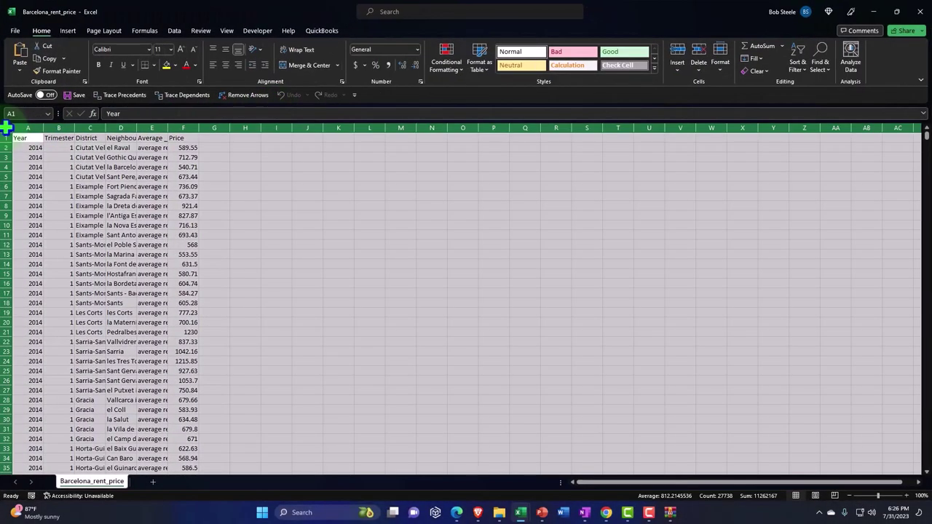
pyautogui.rightClick(244, 163)
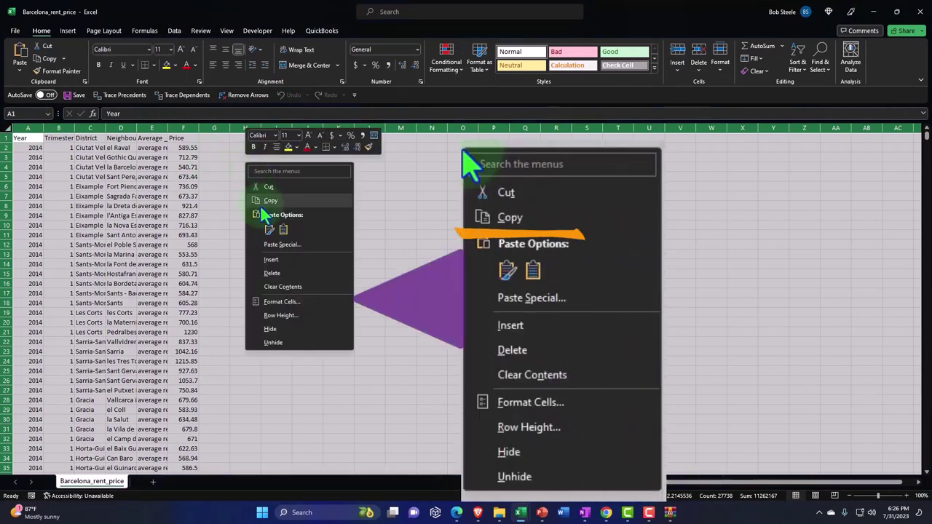
pyautogui.click(268, 201)
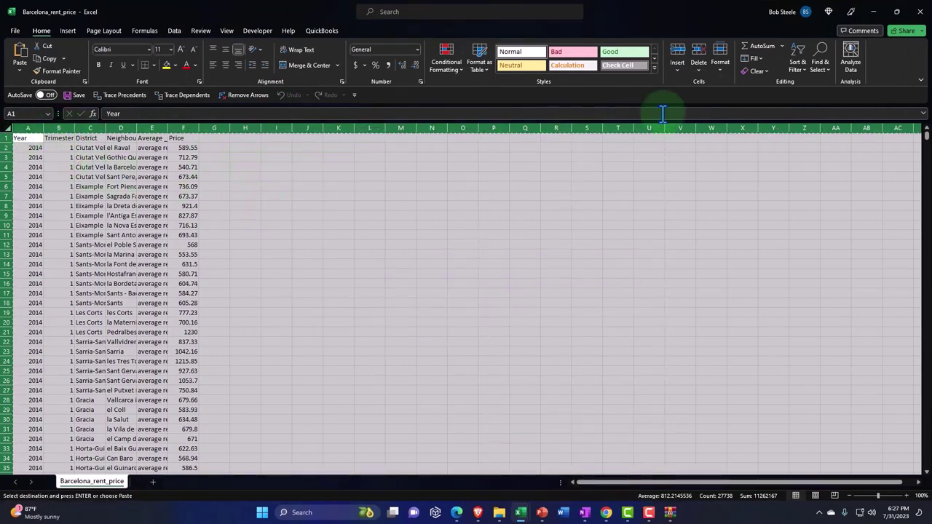
pyautogui.click(880, 9)
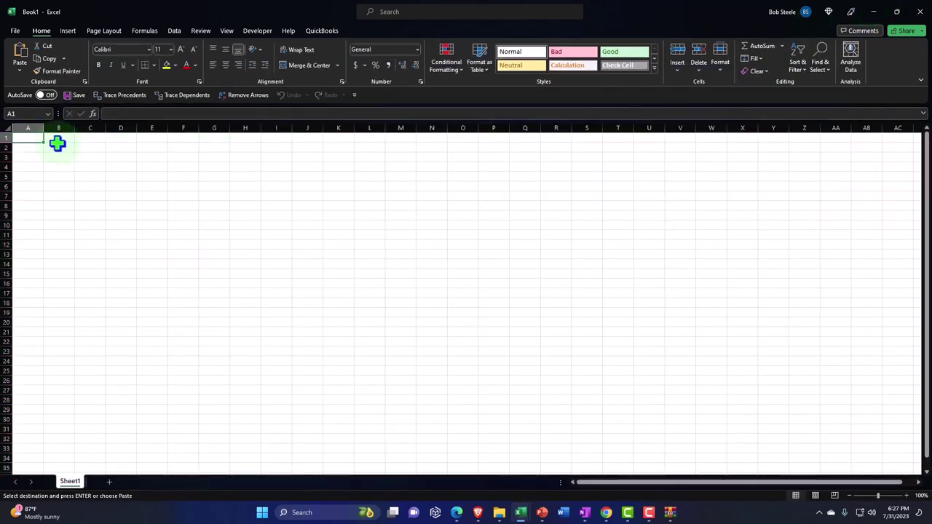
pyautogui.hotkey('ctrl', 'v')
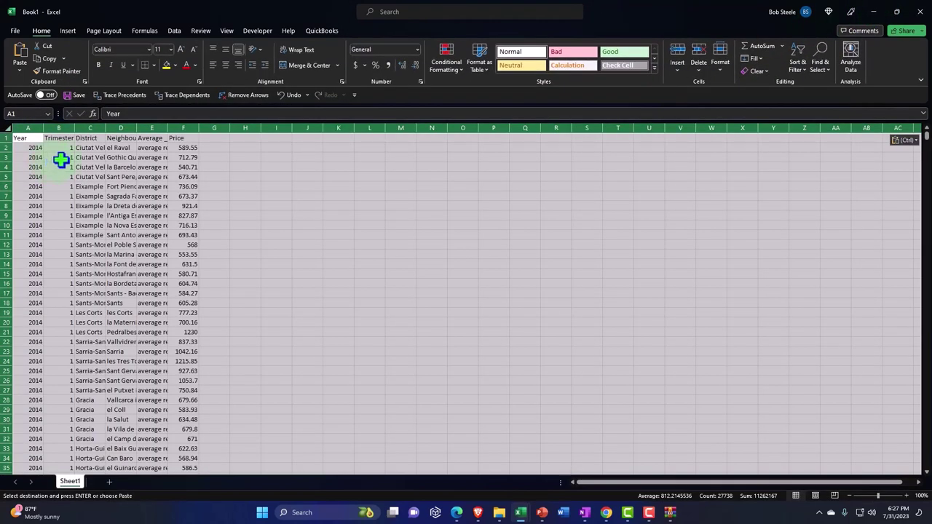
pyautogui.click(62, 166)
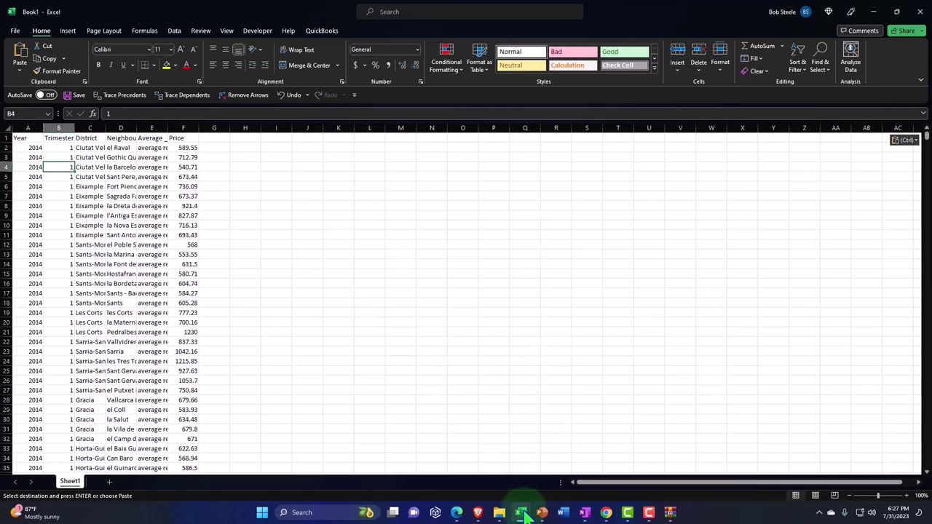
# - Return to the Barcelona_rent_price workbook and close it without keeping the copied data on the clipboard
pyautogui.moveTo(530, 515)
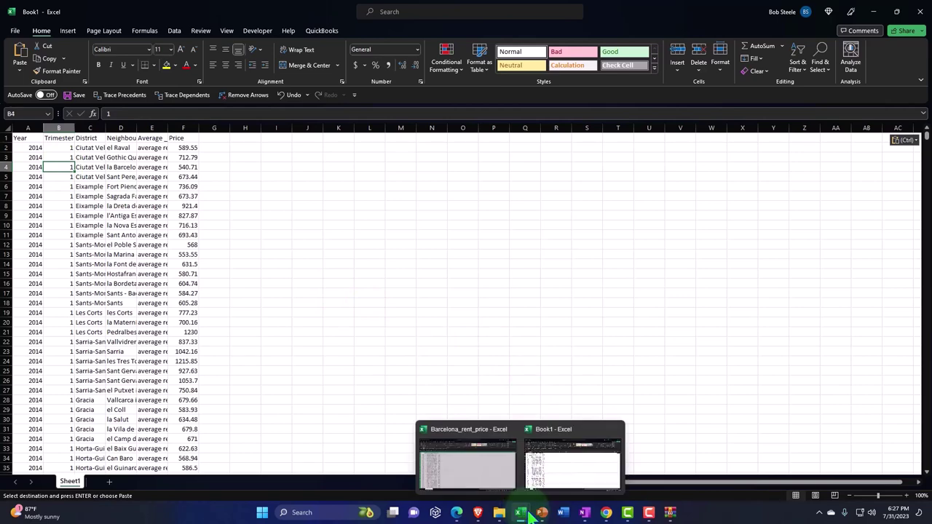
pyautogui.click(565, 479)
pyautogui.moveTo(526, 514)
pyautogui.click(499, 474)
pyautogui.click(351, 304)
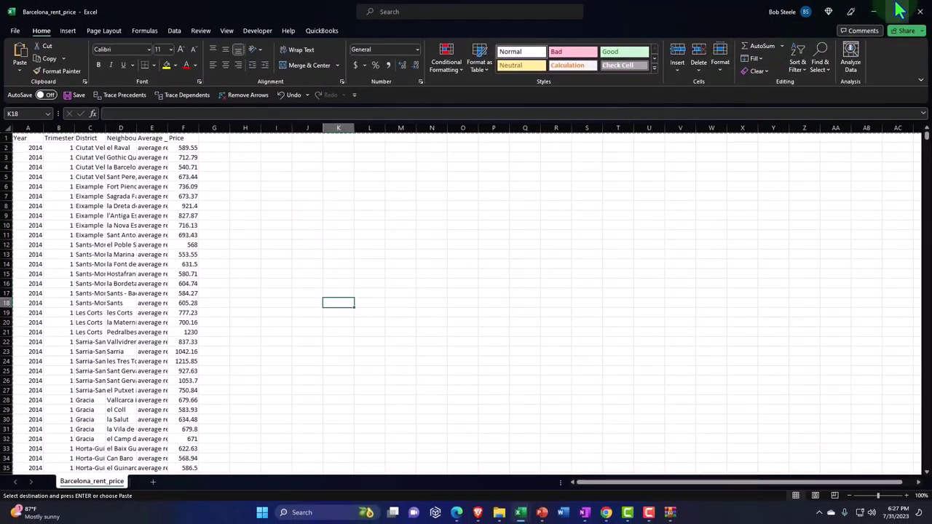
pyautogui.click(919, 6)
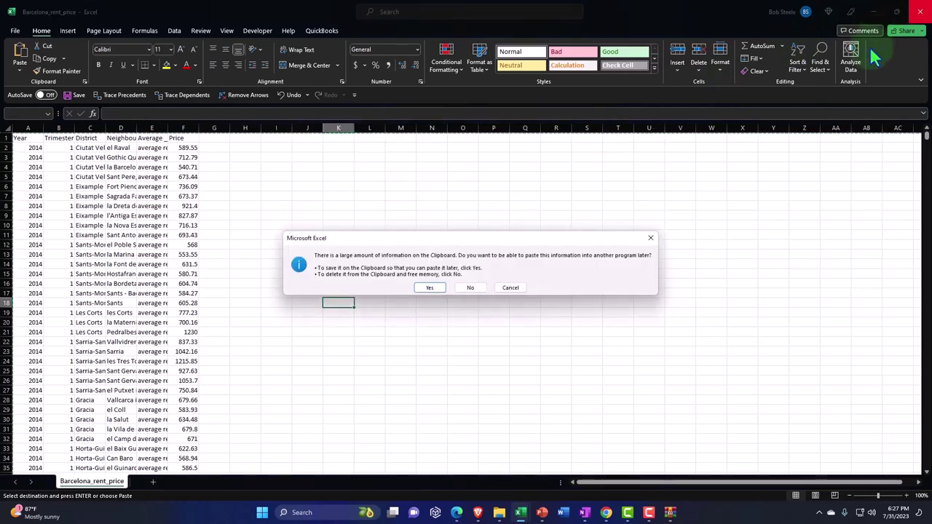
pyautogui.click(472, 290)
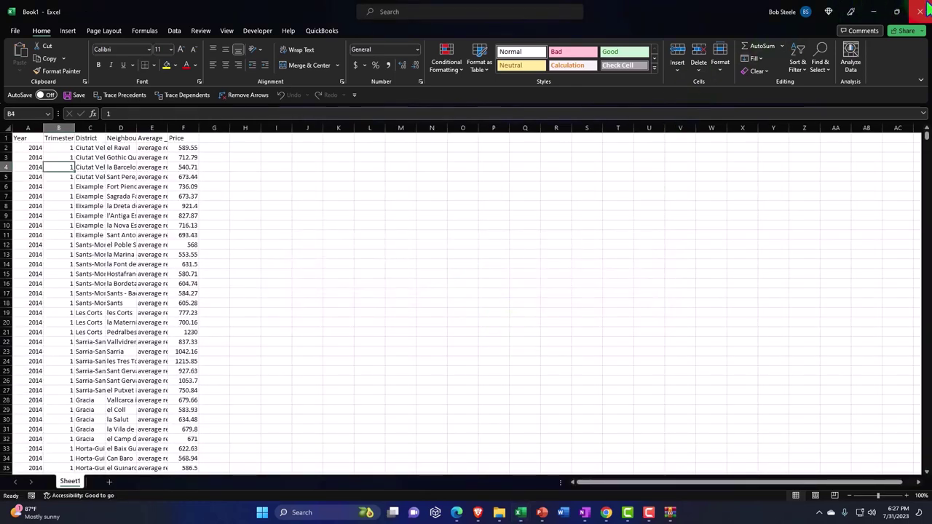
# - Close Book1 without saving it and close the zip archive to return to the Kaggle dataset page
pyautogui.click(921, 11)
pyautogui.click(502, 310)
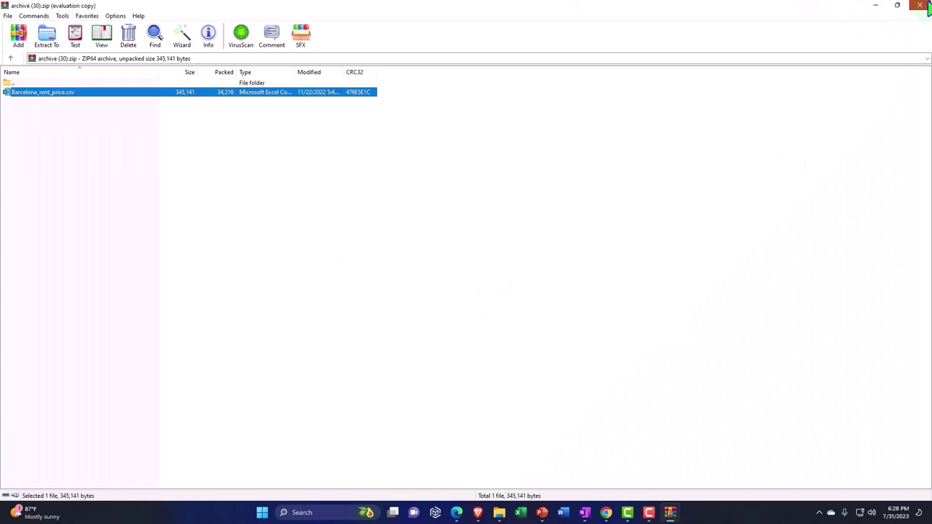
pyautogui.click(922, 6)
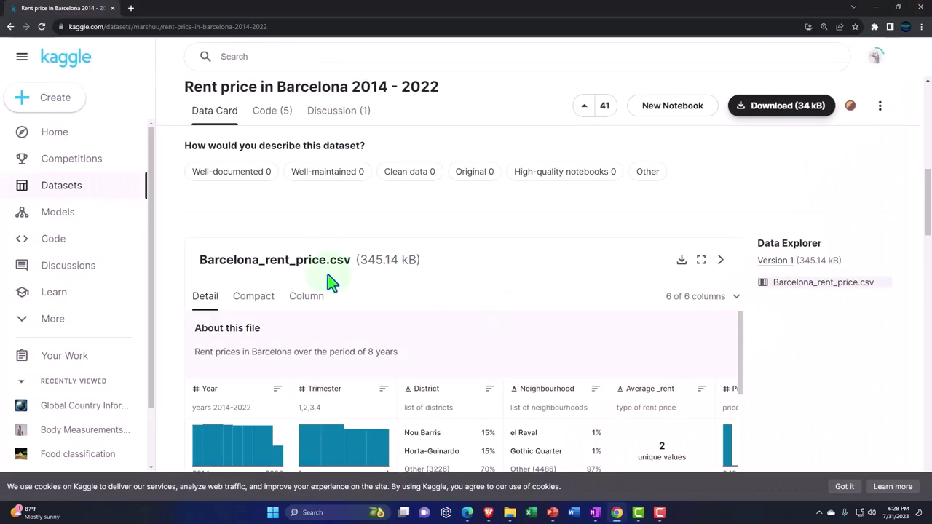